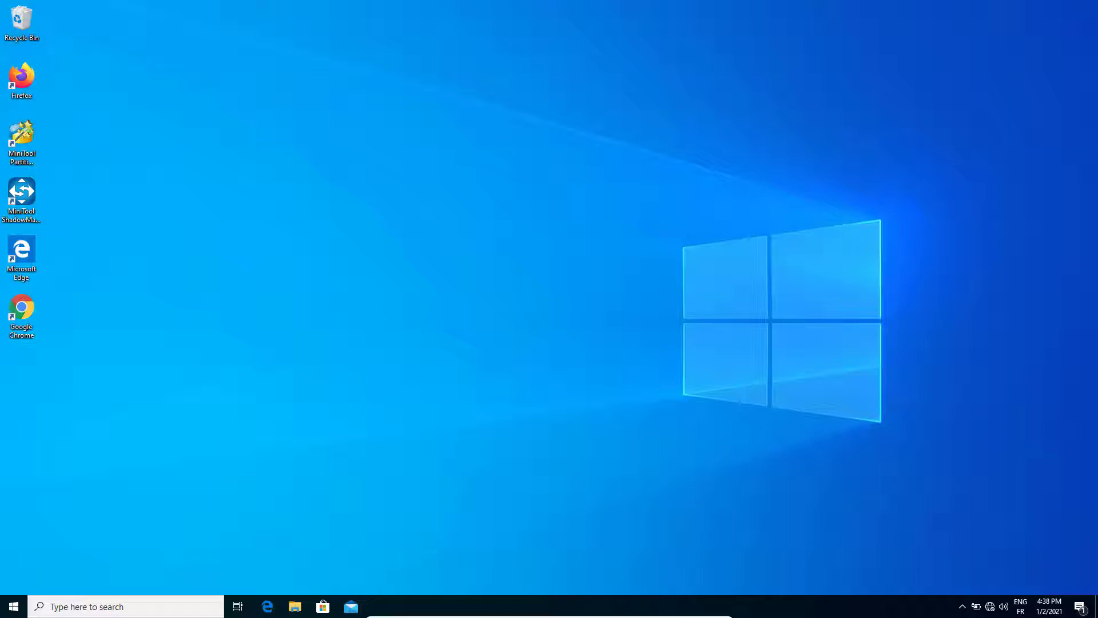
Step: Launch Command Prompt from a 'cmd' search and run chkdsk as a read-only disk check
left_click(13, 608)
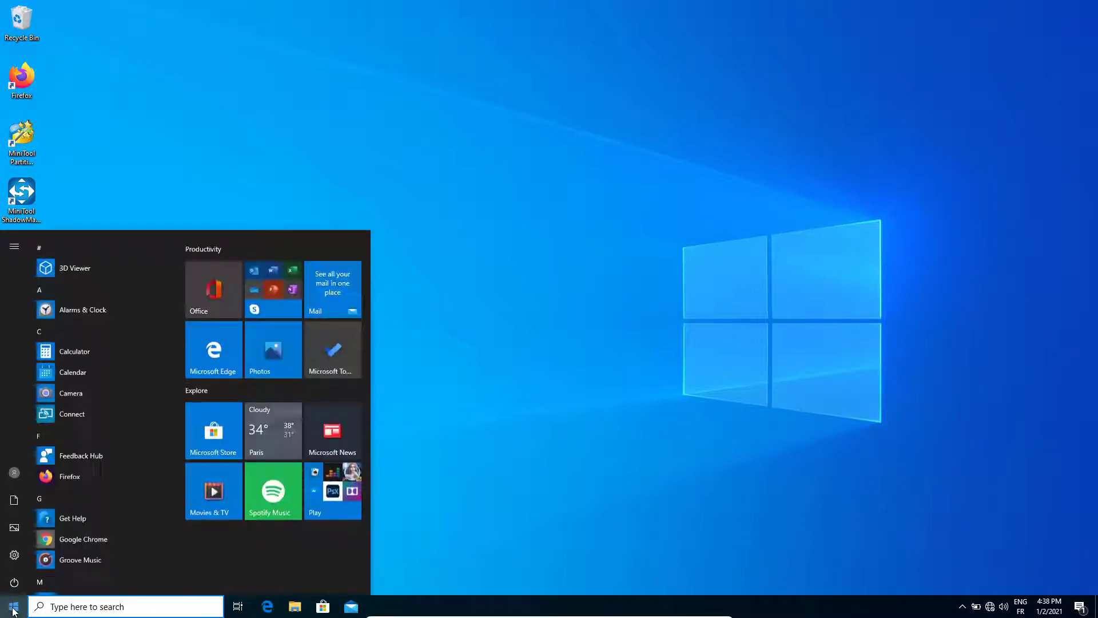
type("cmd")
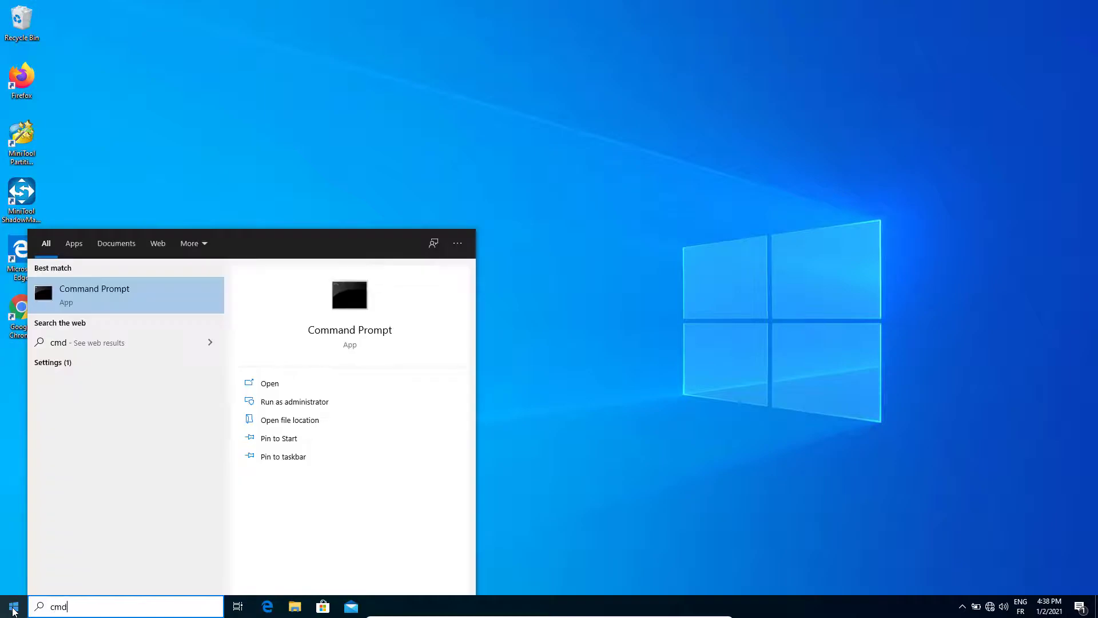
key("Return")
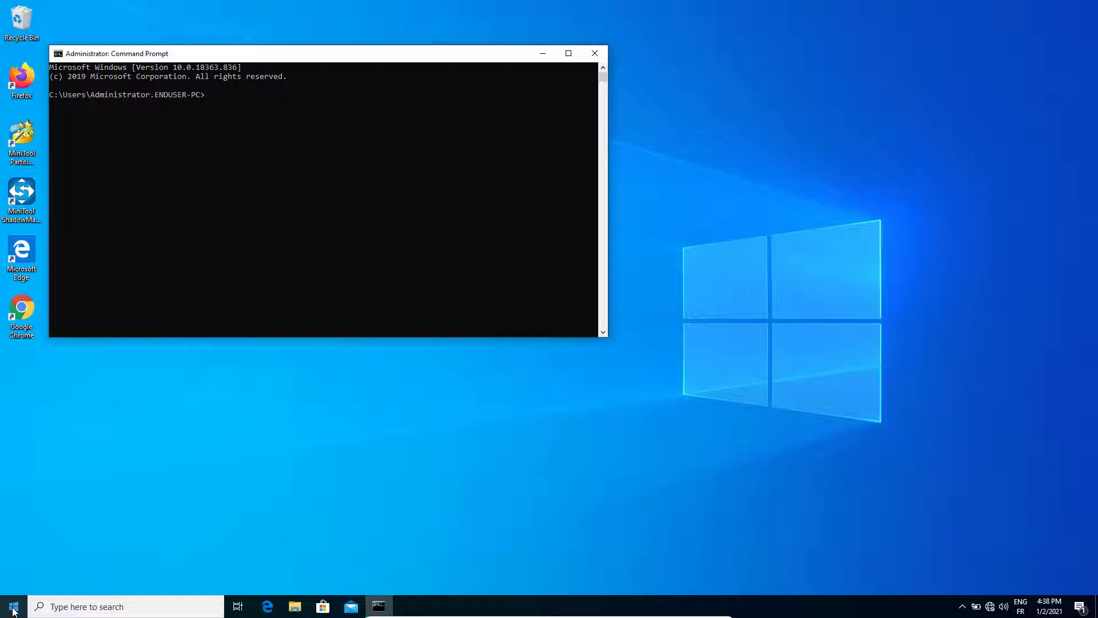
type("chkdsk")
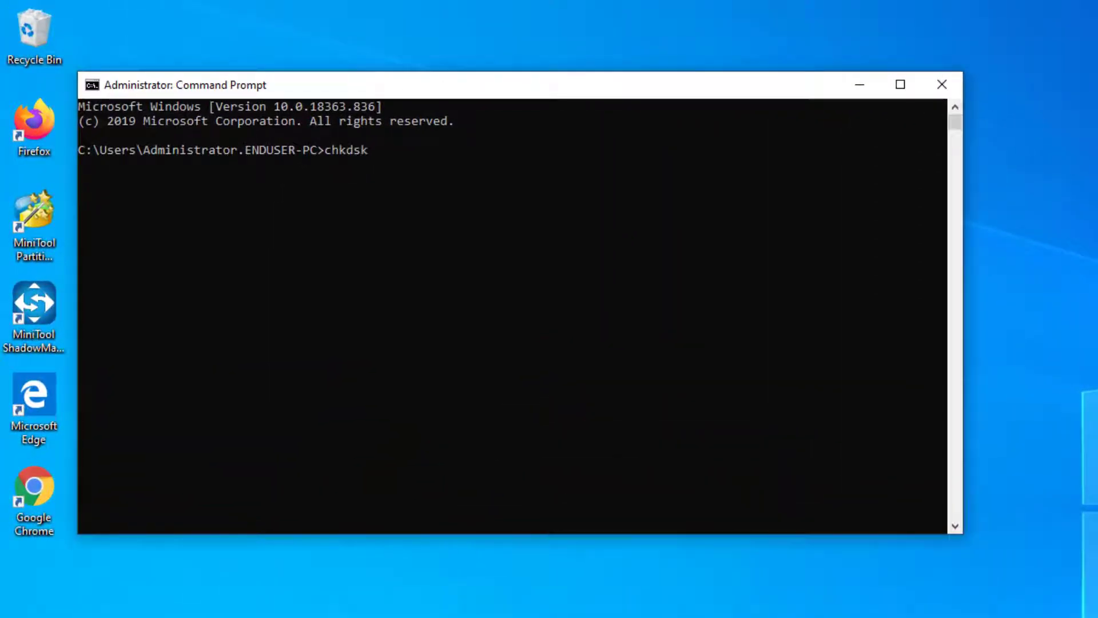
key("Return")
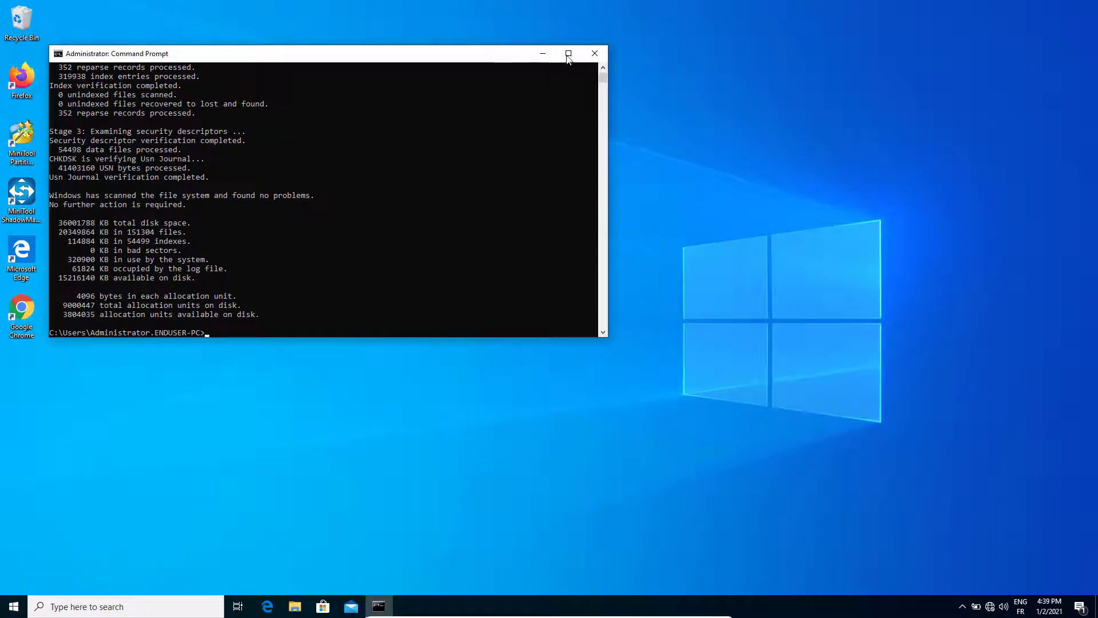
Step: Close Command Prompt, launch Event Viewer and show the Application log under Windows Logs
left_click(594, 55)
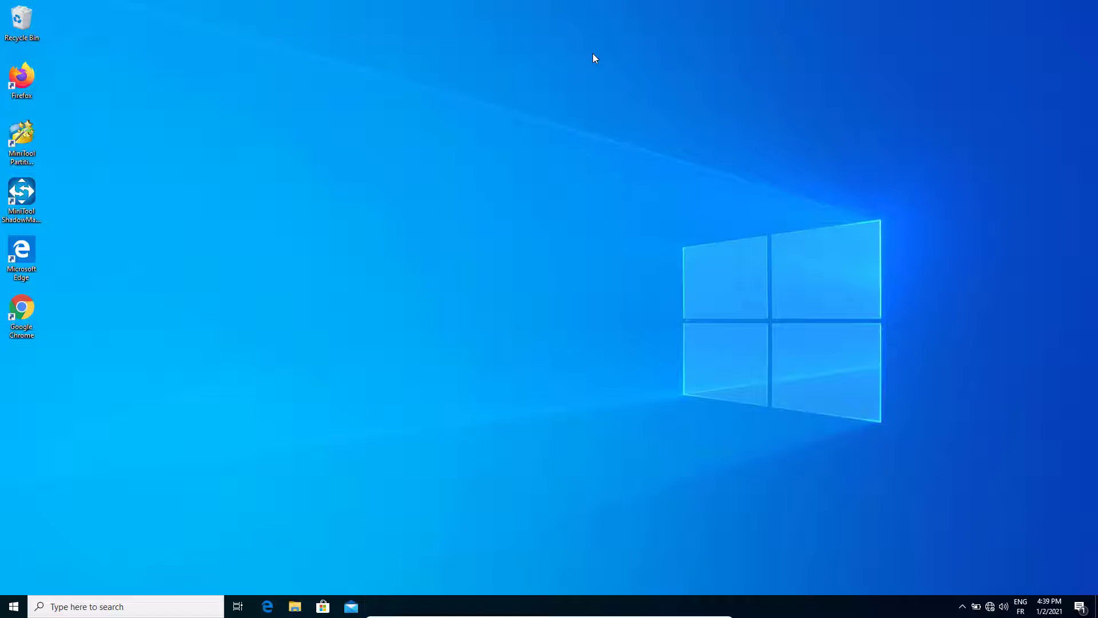
left_click(14, 609)
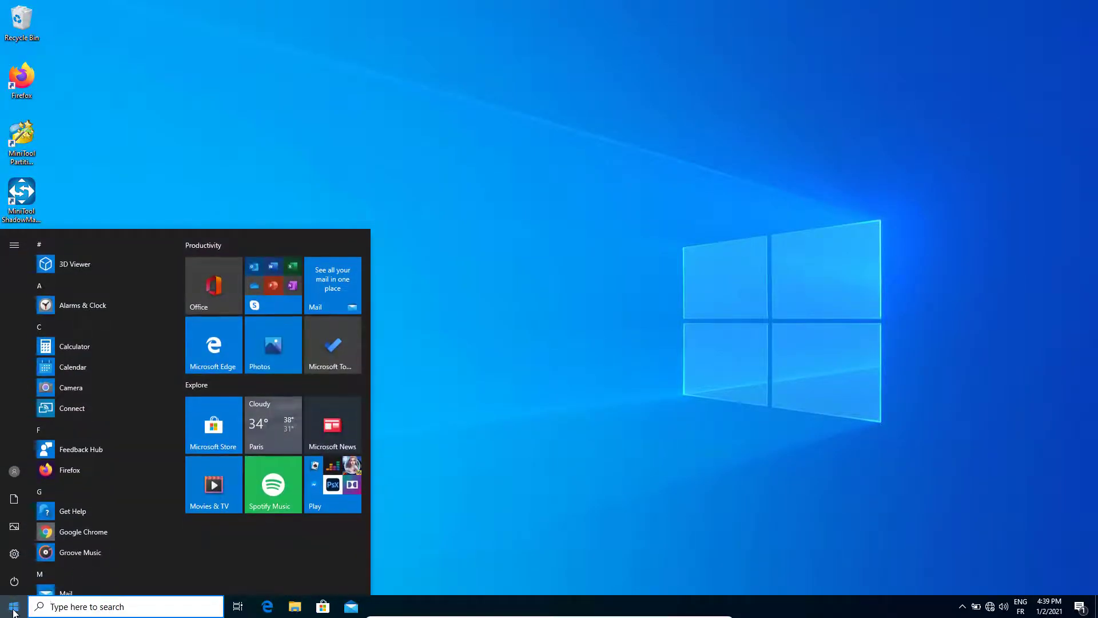
type("event")
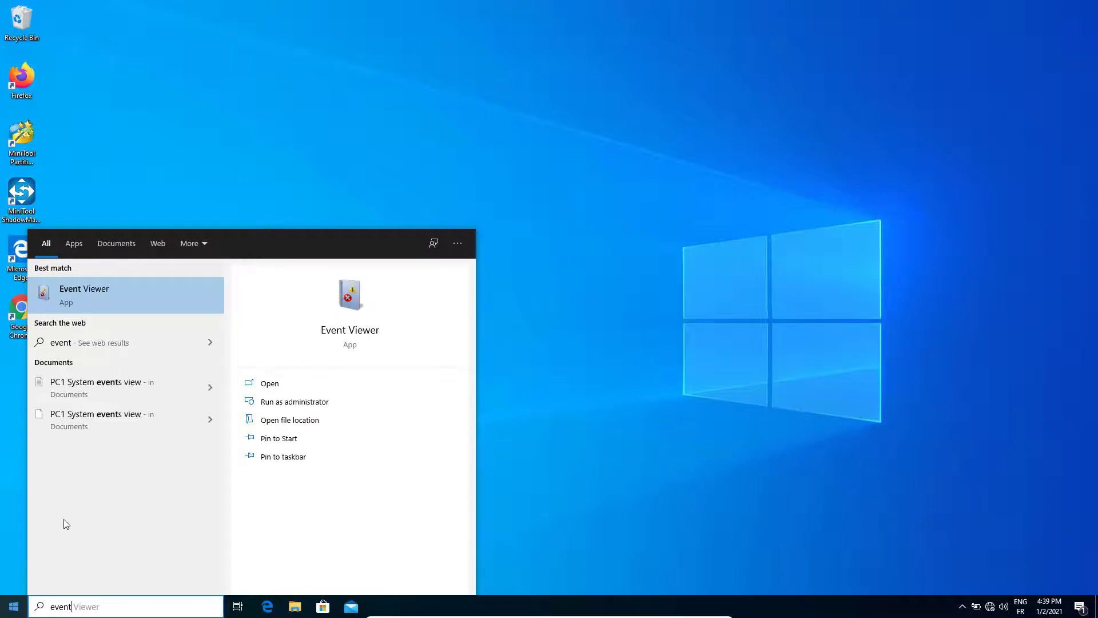
left_click(88, 302)
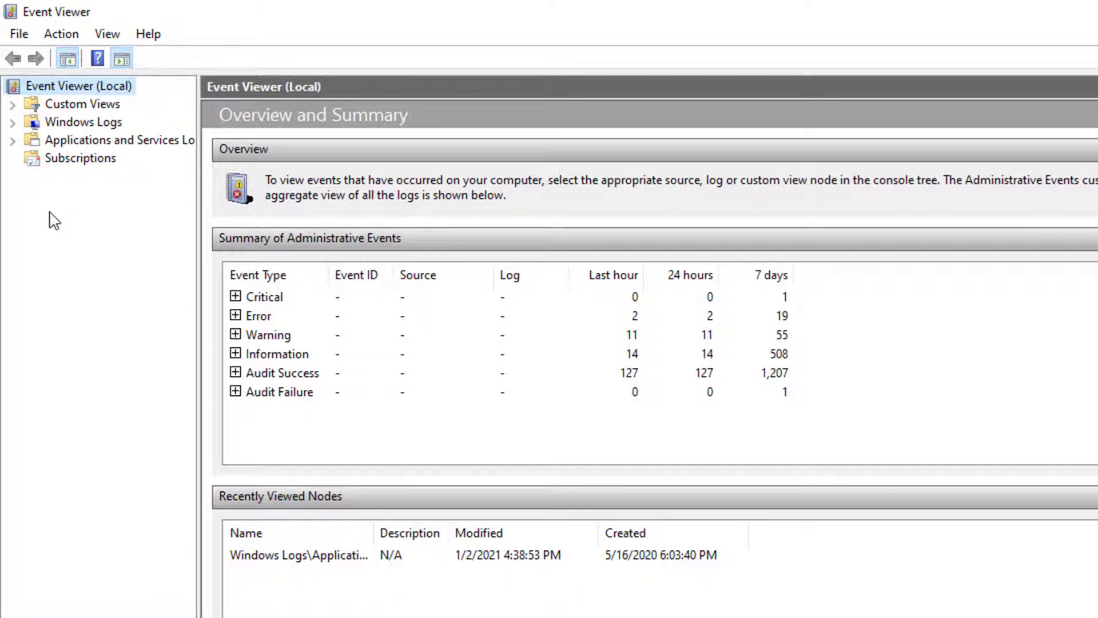
left_click(12, 122)
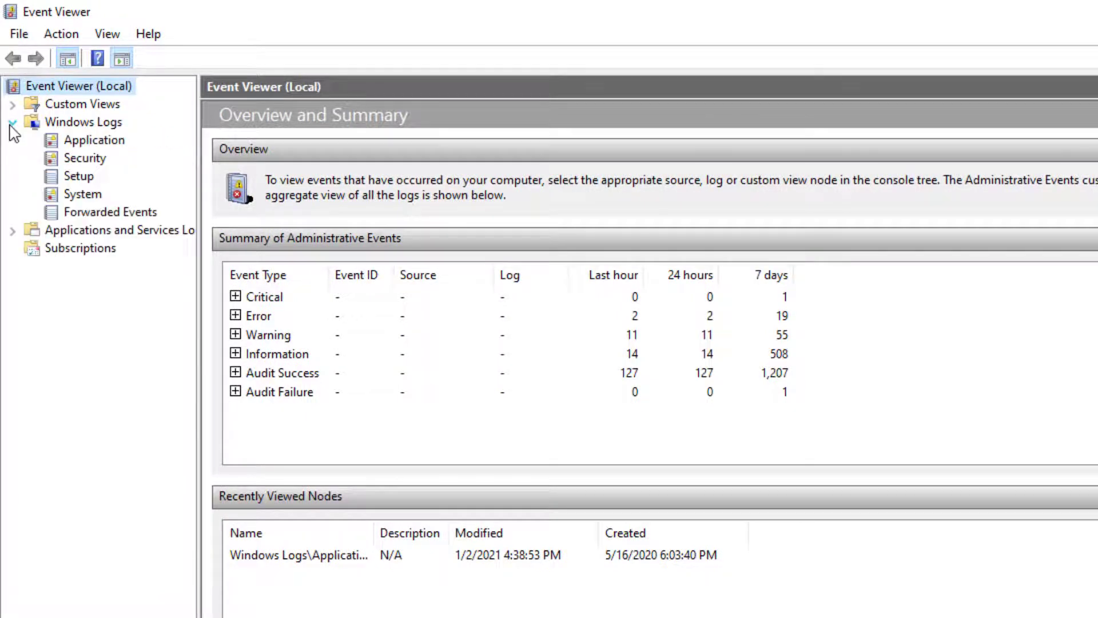
left_click(103, 143)
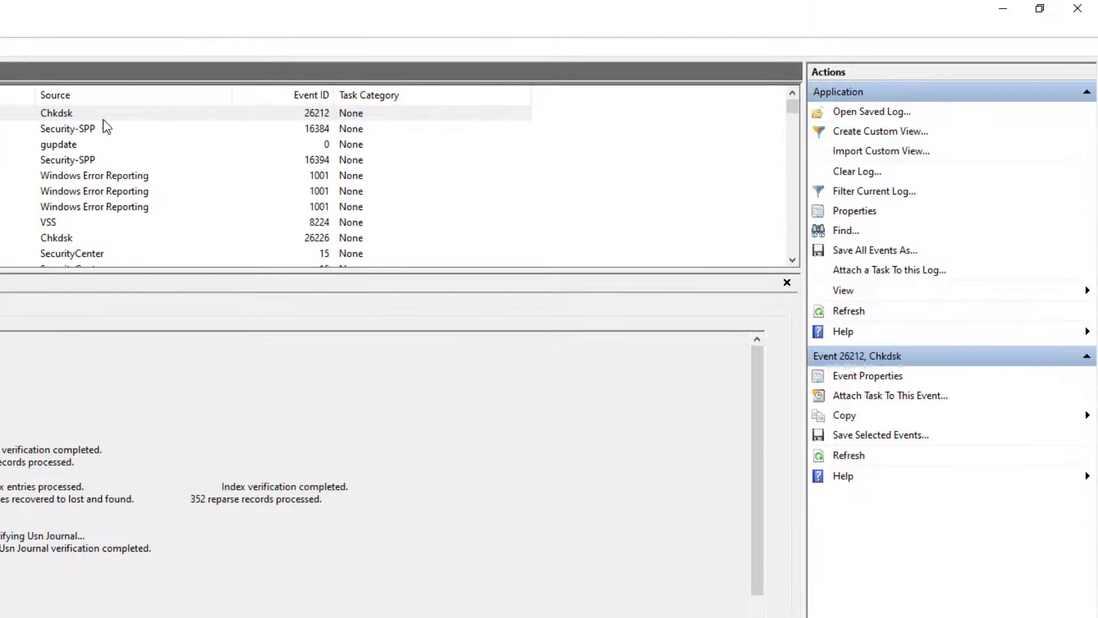
Step: In Filter Current Log, tick Chkdsk and Wininit in the Event sources list
left_click(892, 194)
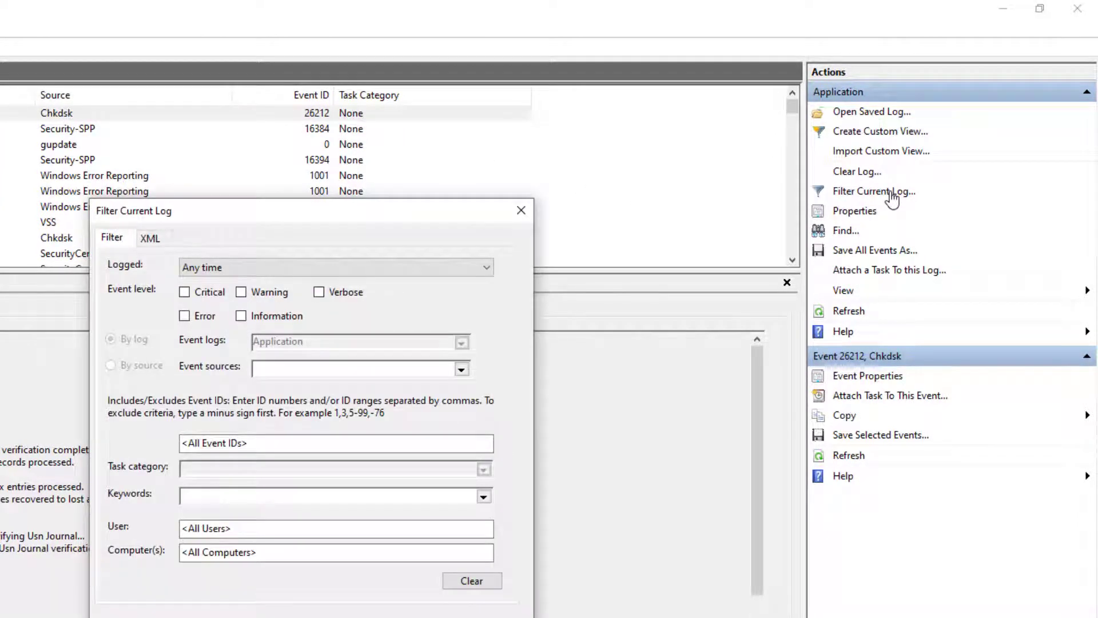
left_click(461, 370)
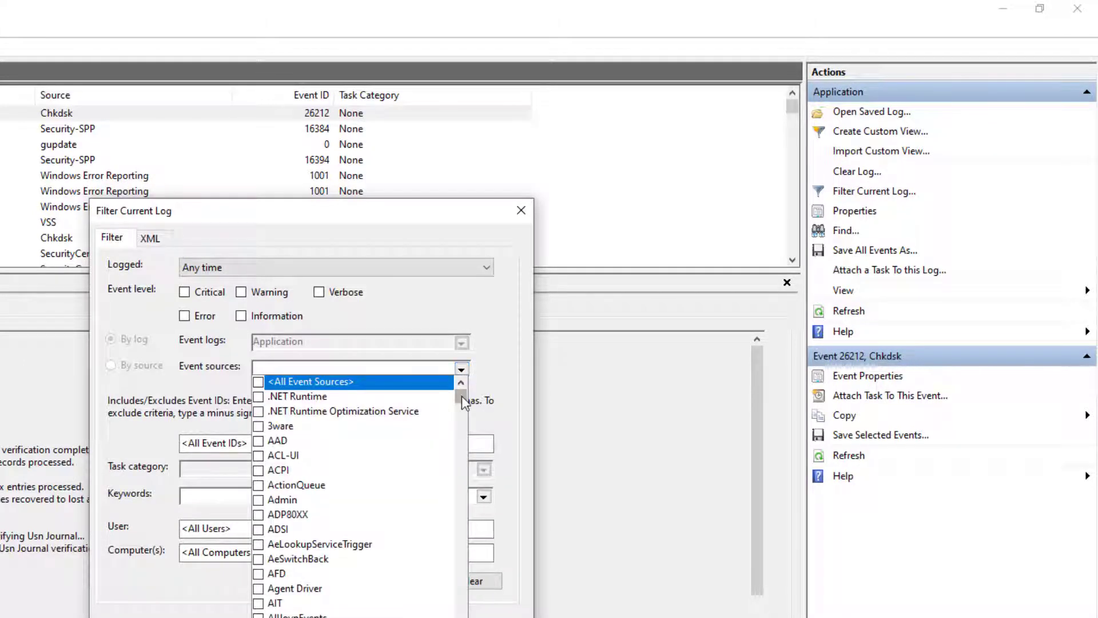
scroll(460, 396, "down", 6)
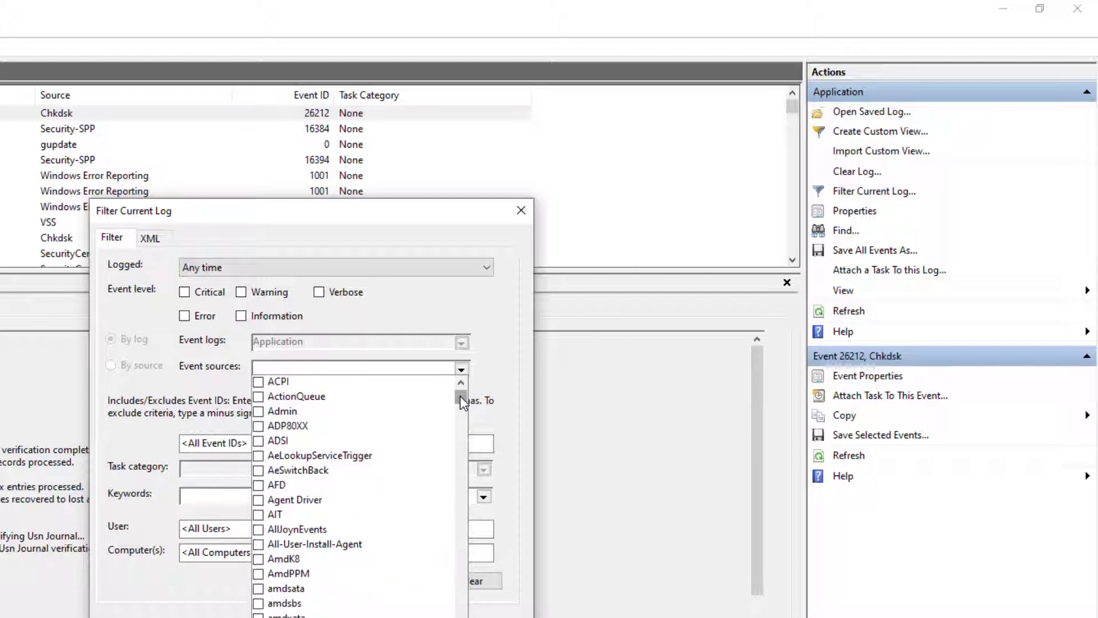
scroll(460, 396, "down", 13)
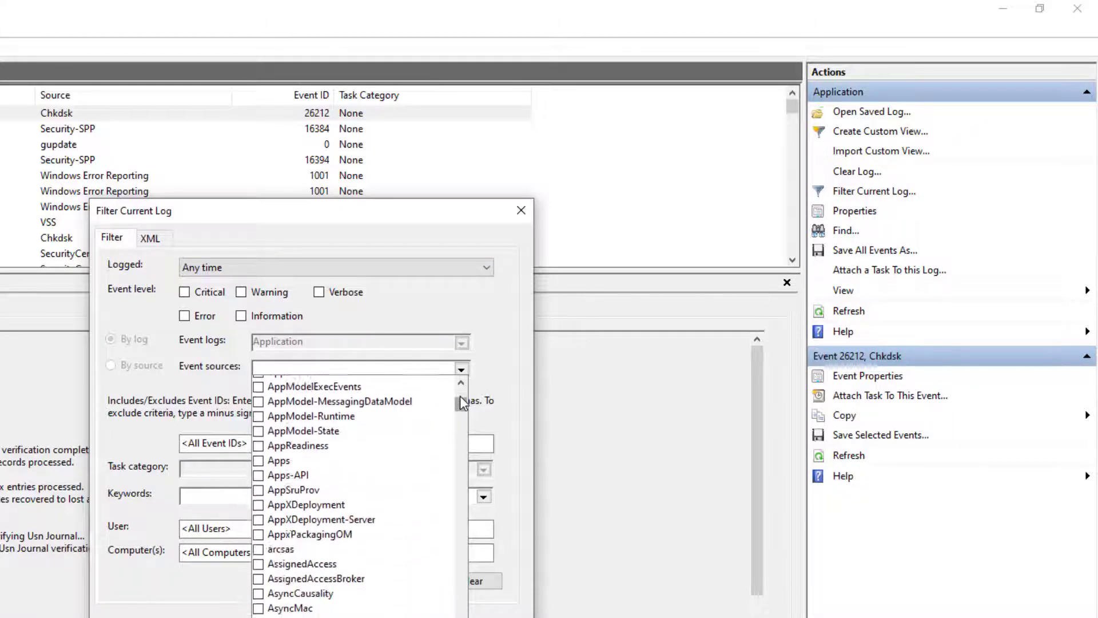
scroll(460, 395, "down", 18)
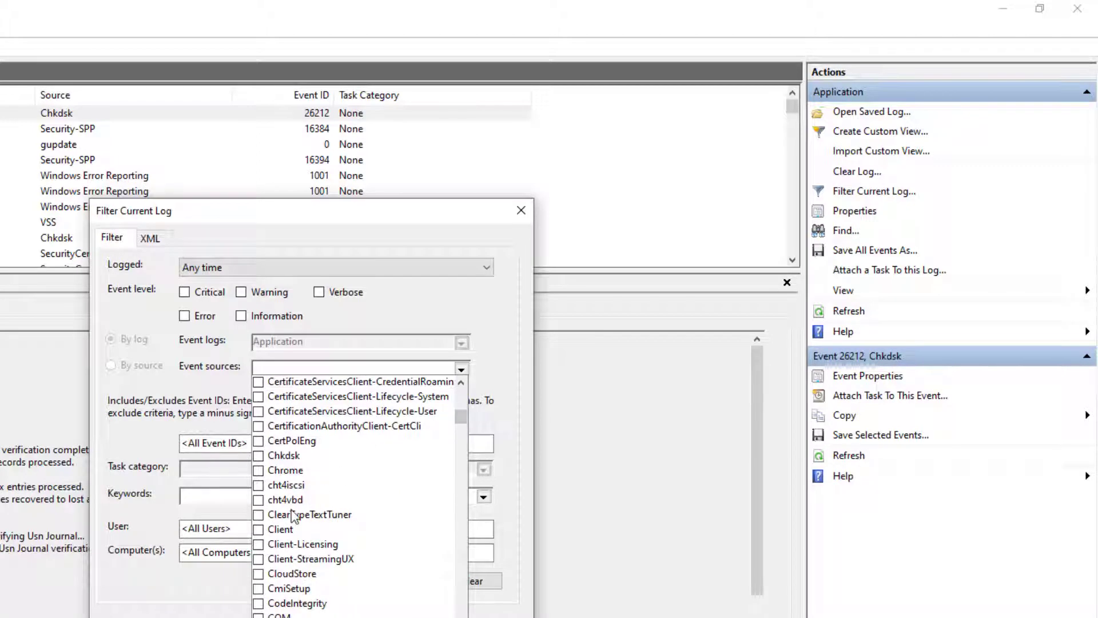
left_click(258, 469)
left_click_drag(461, 417, 462, 563)
scroll(460, 569, "down", 20)
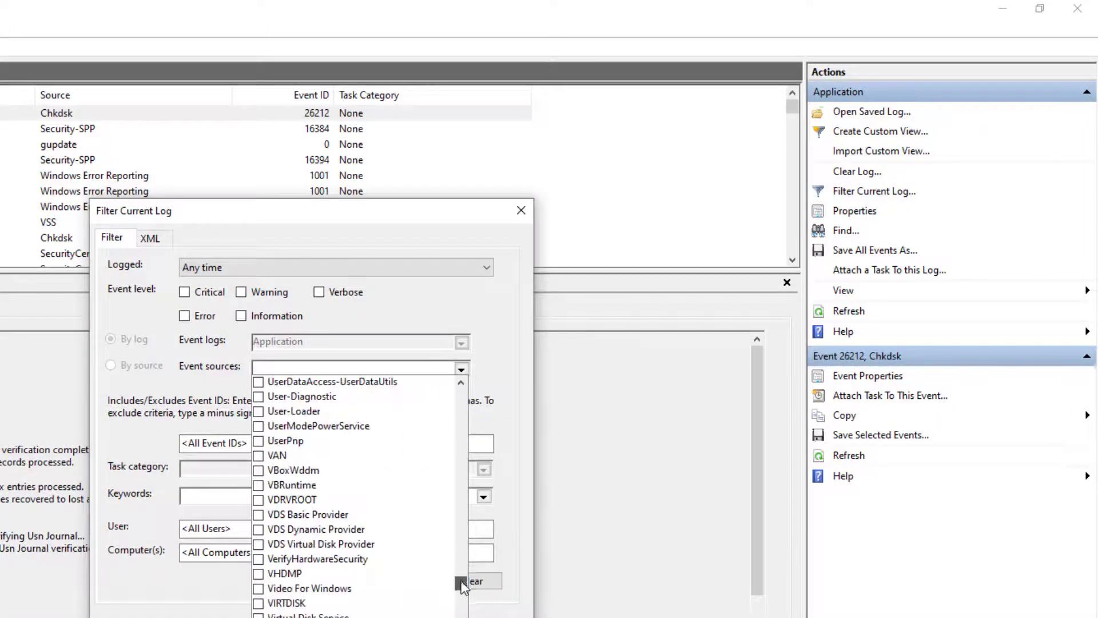
scroll(457, 572, "down", 8)
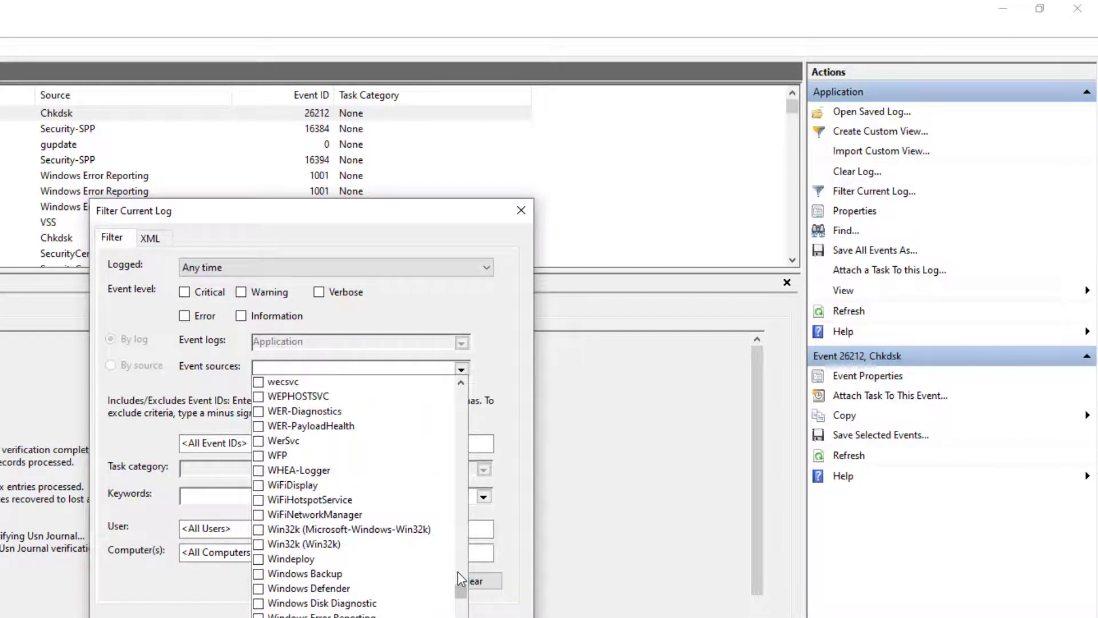
scroll(458, 571, "down", 3)
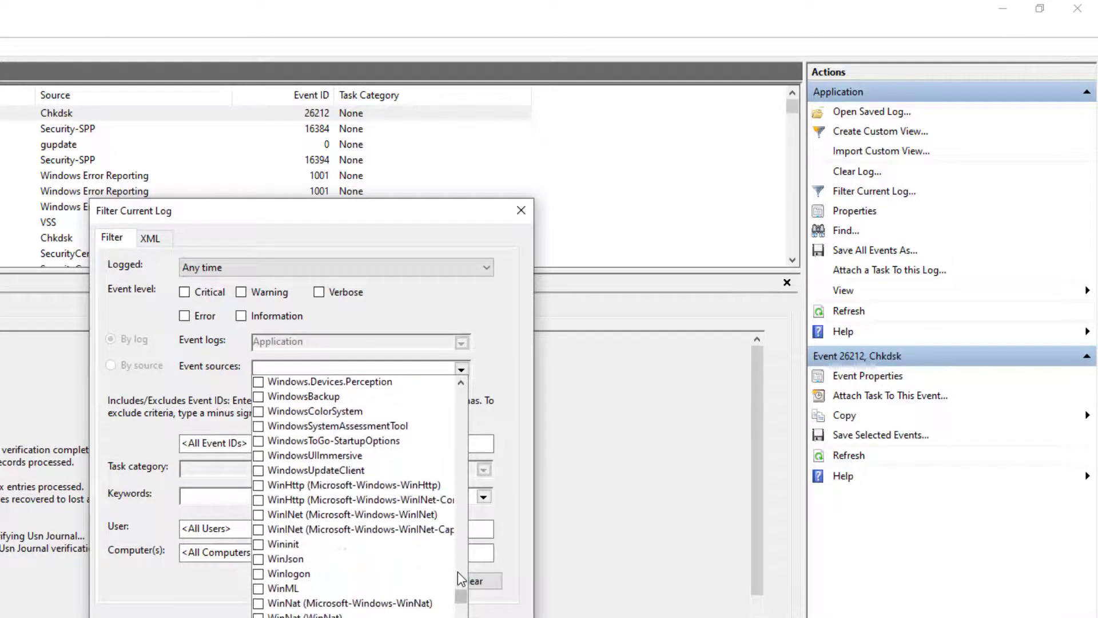
left_click(258, 544)
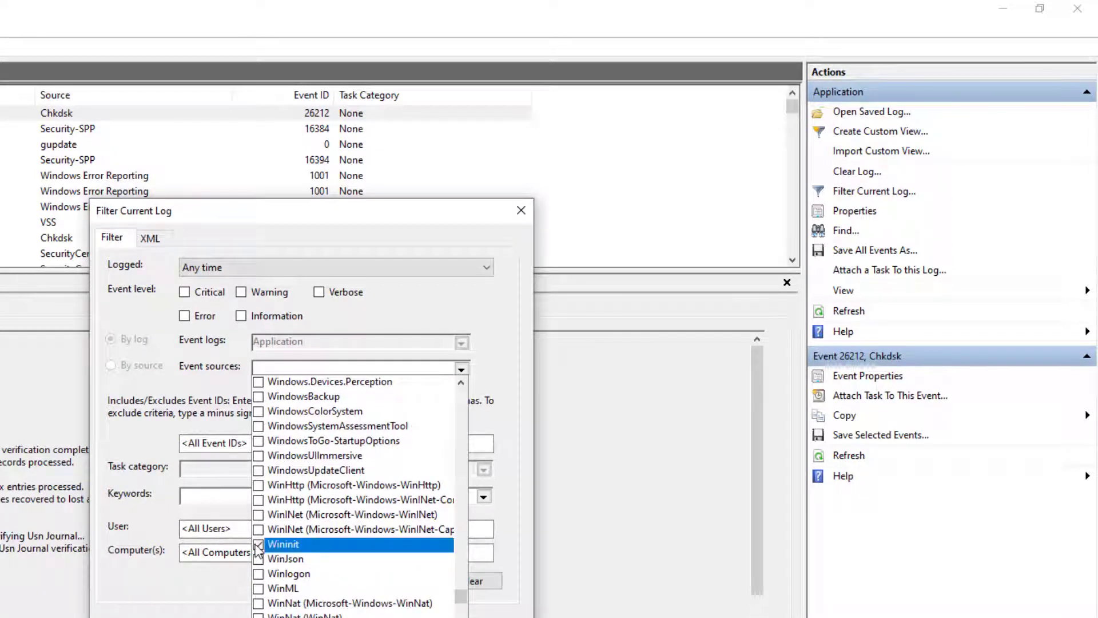
left_click(234, 583)
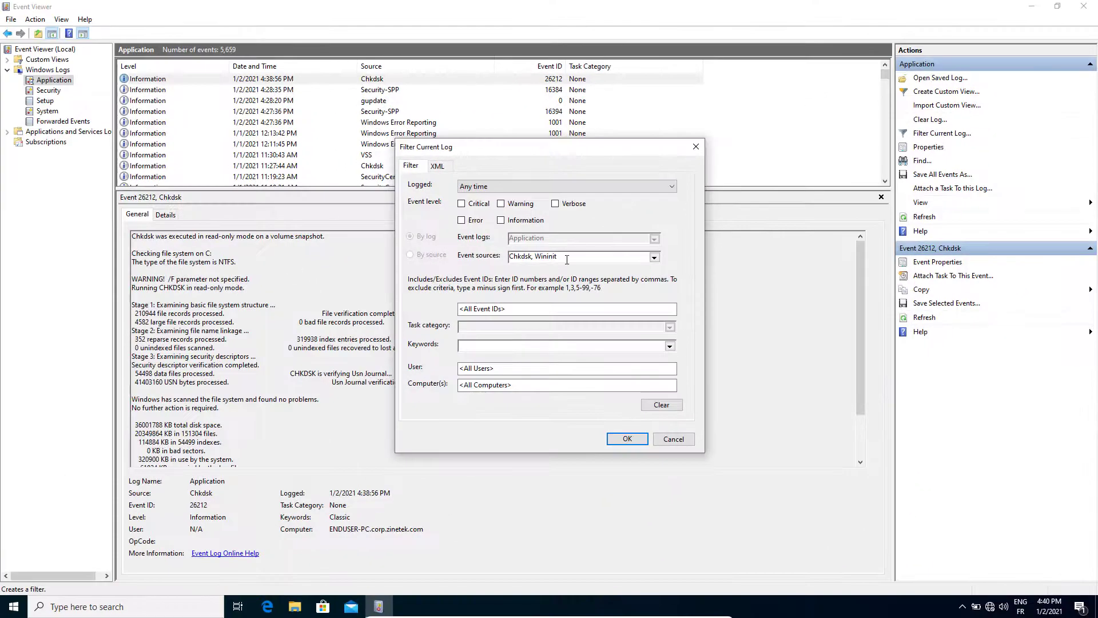
Step: Apply the filter to get 5 events and read Wininit event 1001's disk check details
left_click(627, 438)
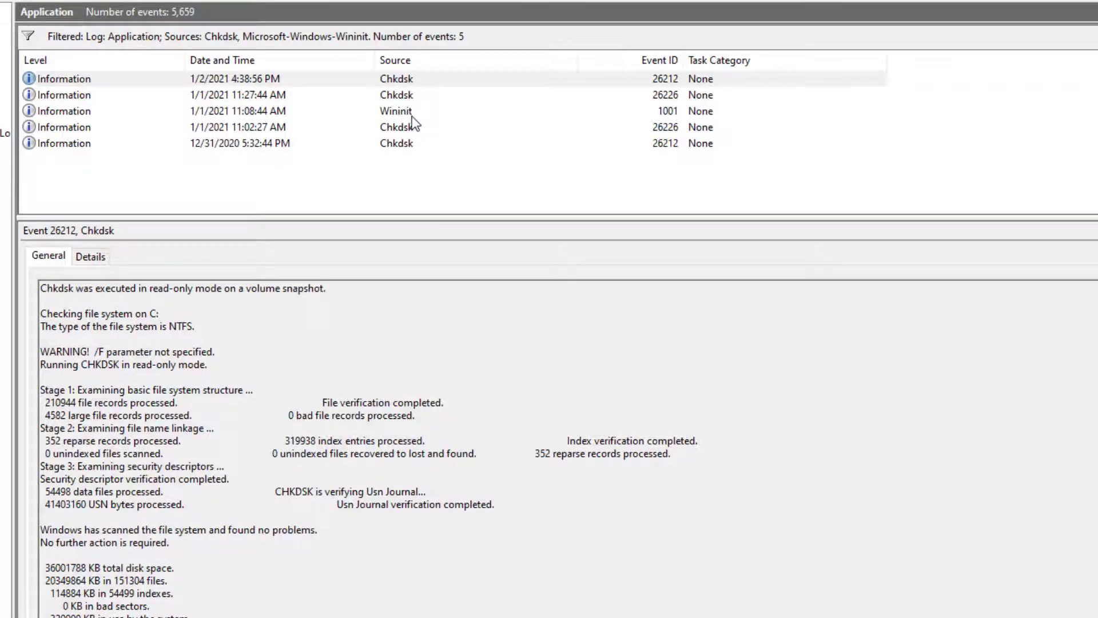
left_click(417, 115)
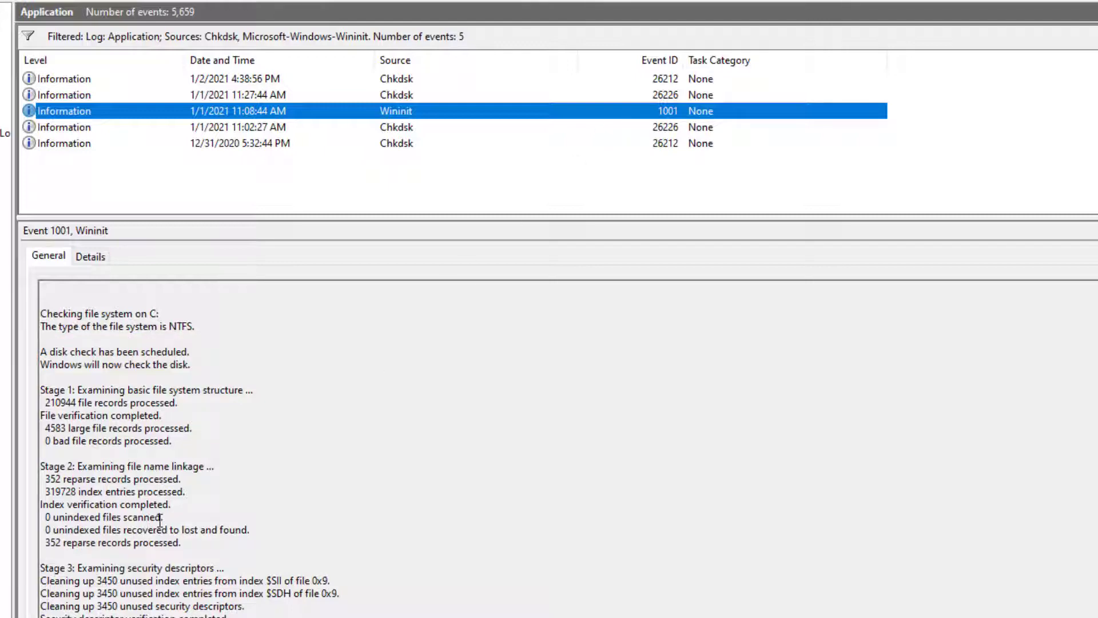
scroll(160, 521, "down", 2)
scroll(160, 520, "down", 3)
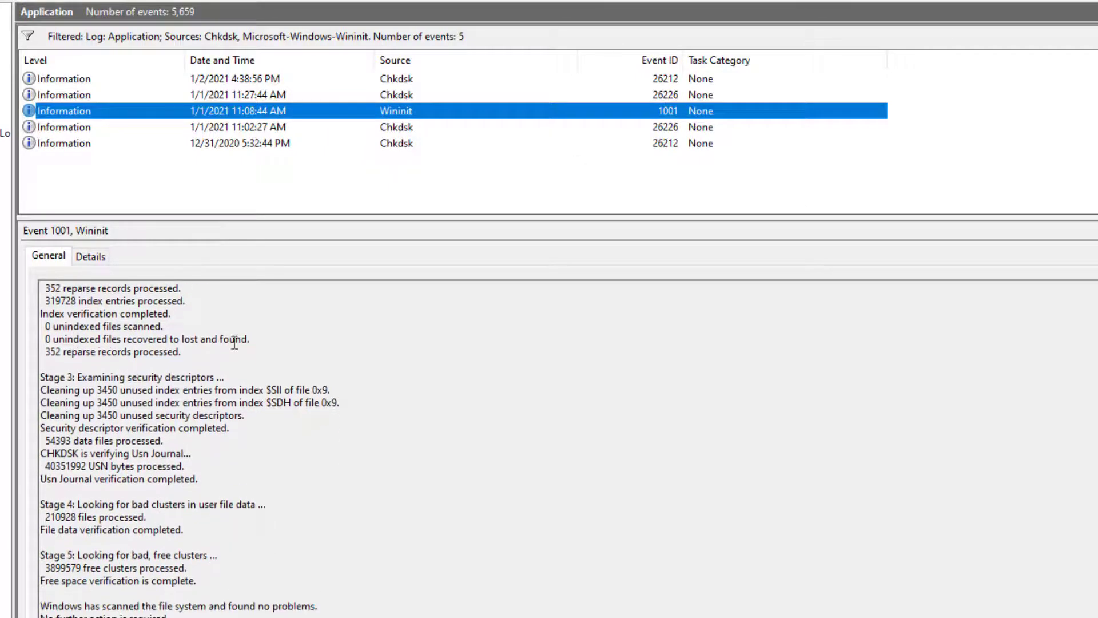
double_click(255, 115)
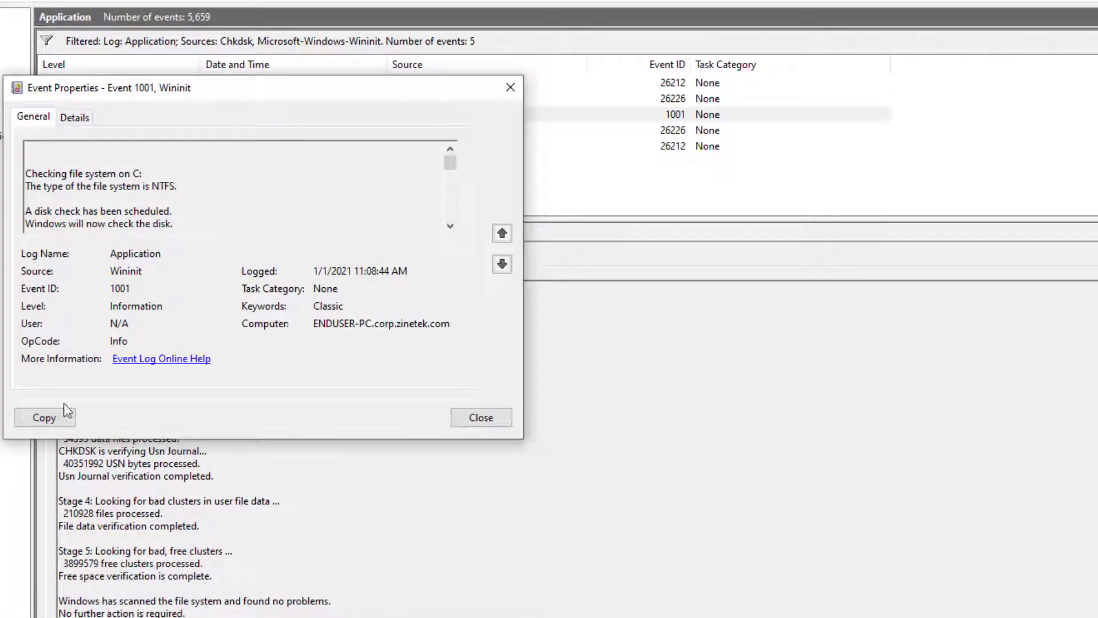
left_click(51, 423)
left_click(511, 87)
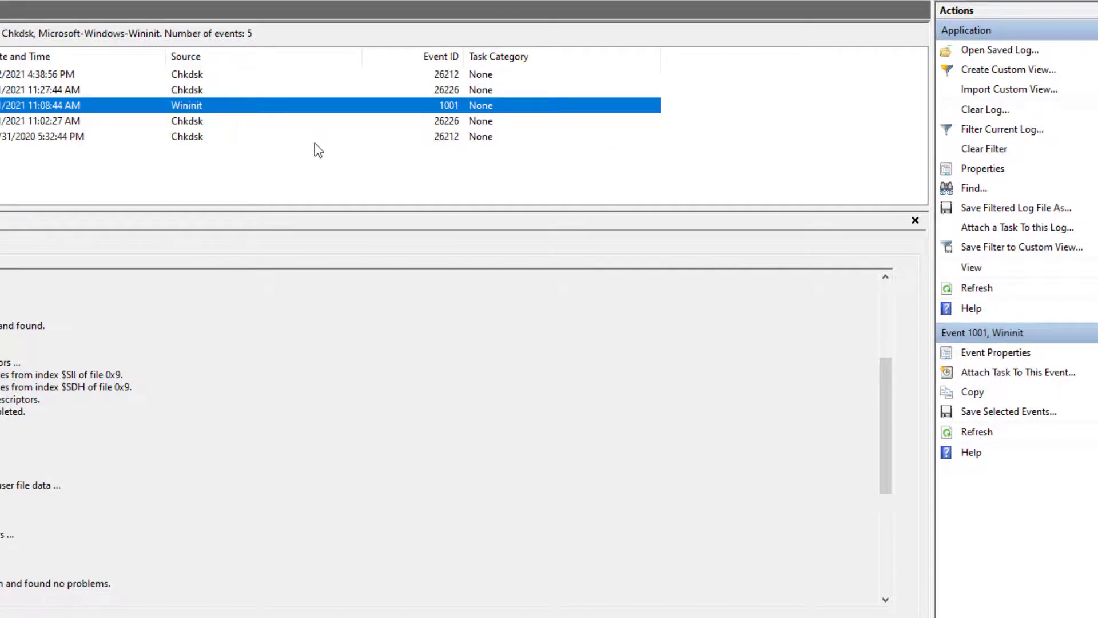
Step: Save the current filter as custom view 'Chkdsk view' and display it under Custom Views
left_click(1040, 250)
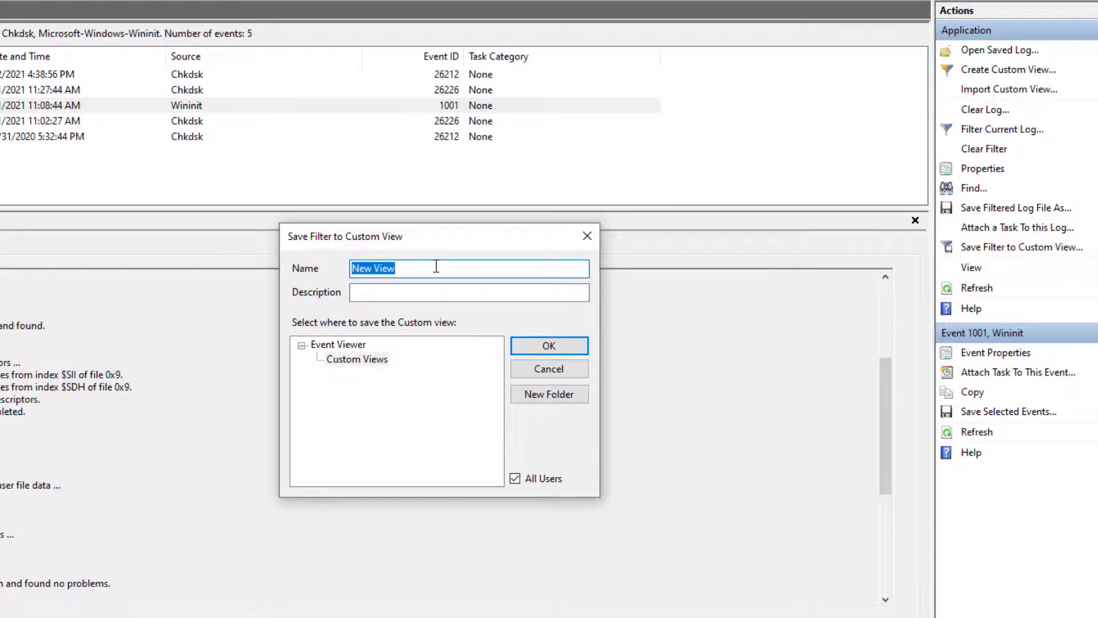
type("Chkdsk view")
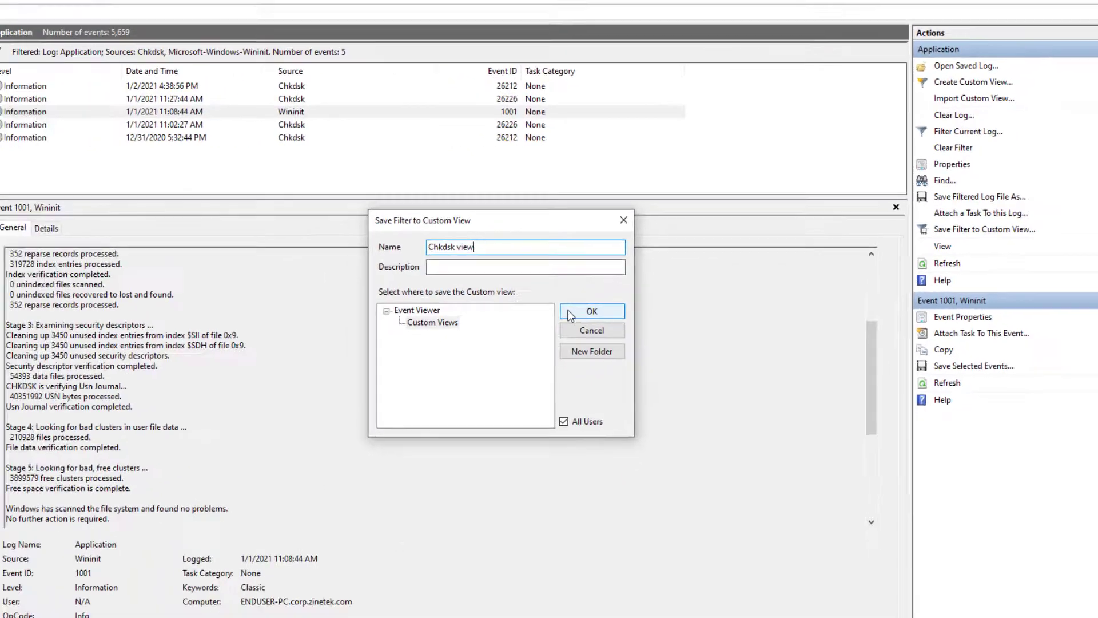
left_click(550, 345)
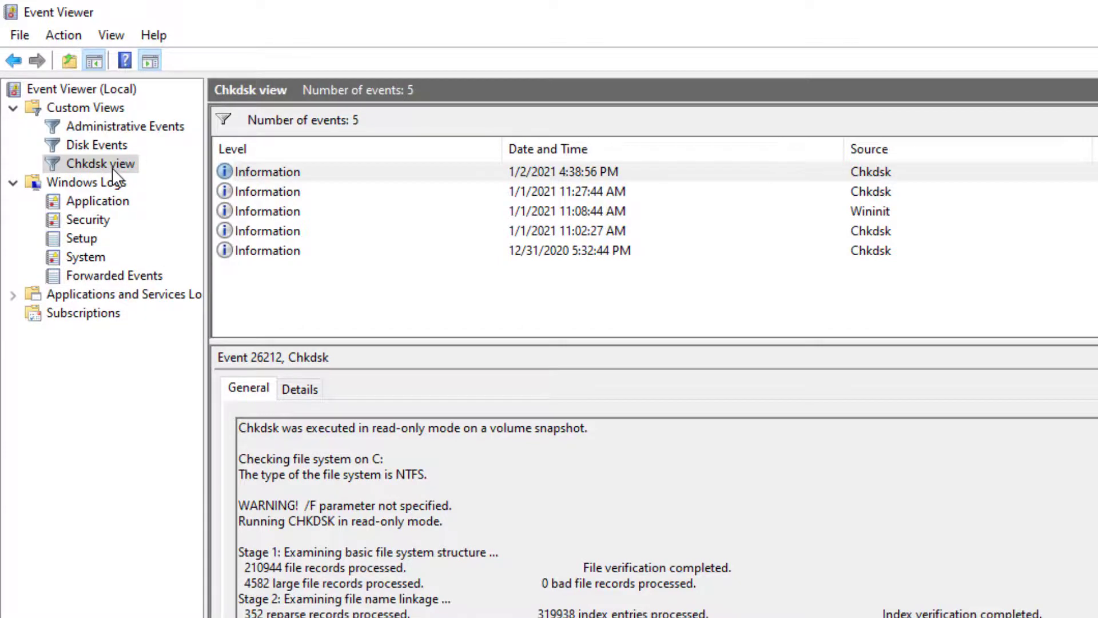
left_click(112, 167)
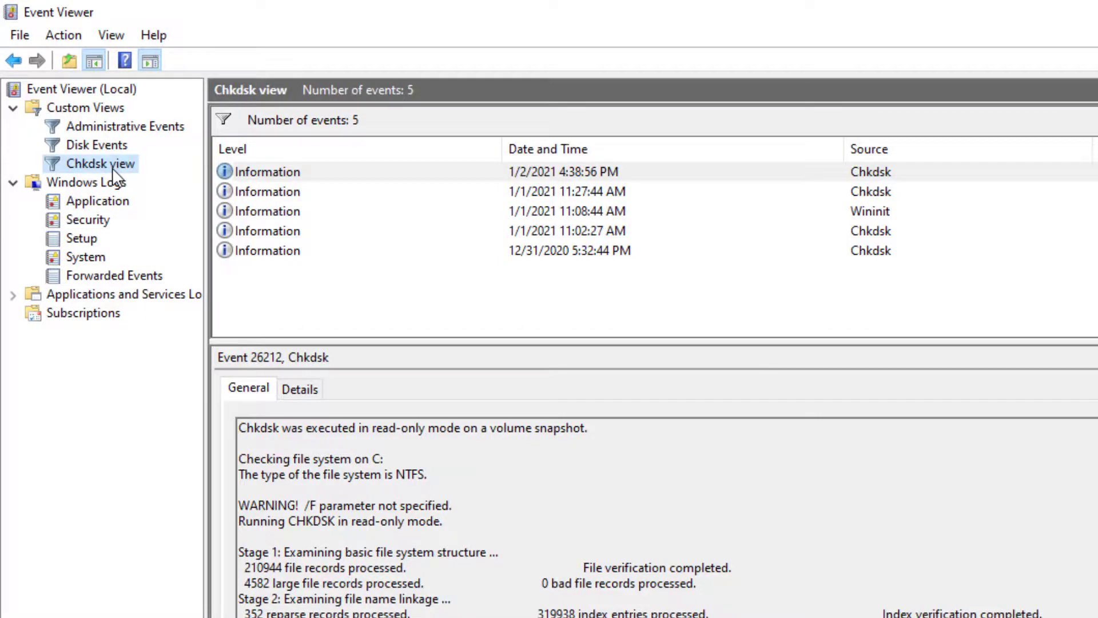